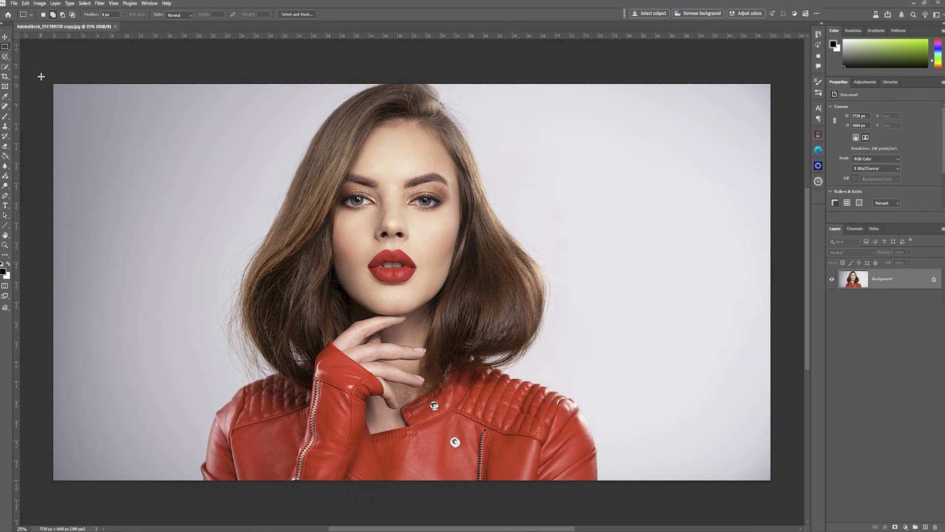
Select the entire portrait image and set Generative Fill to use the Gemini 2.5 (Nano Banana) model
drag(41, 76, 810, 396)
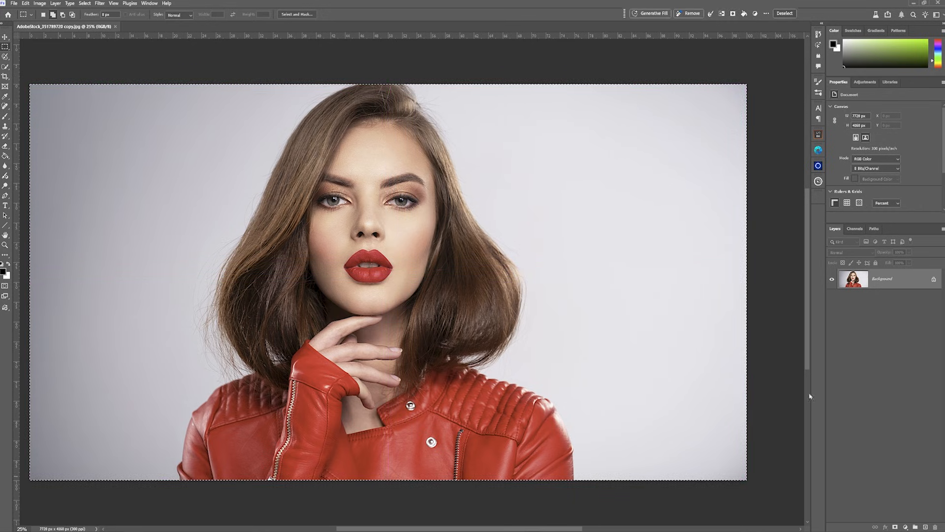
click(650, 13)
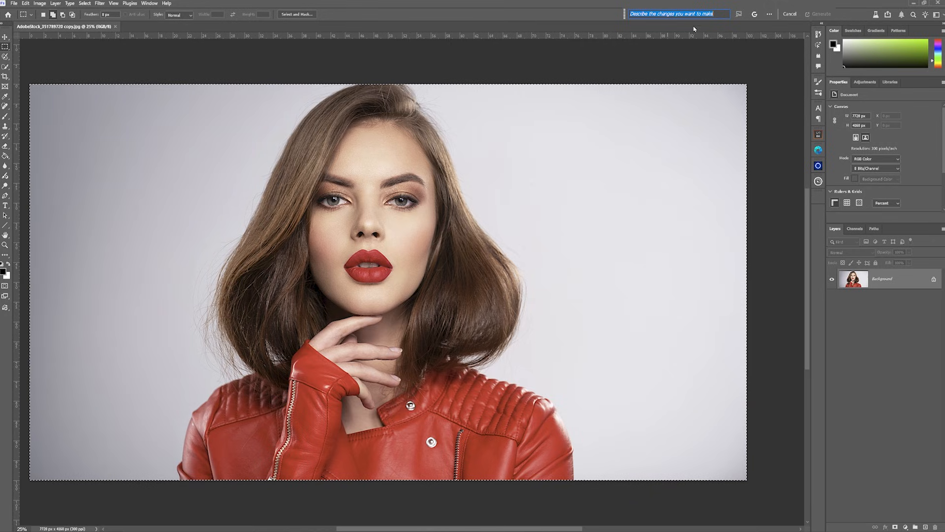
click(754, 14)
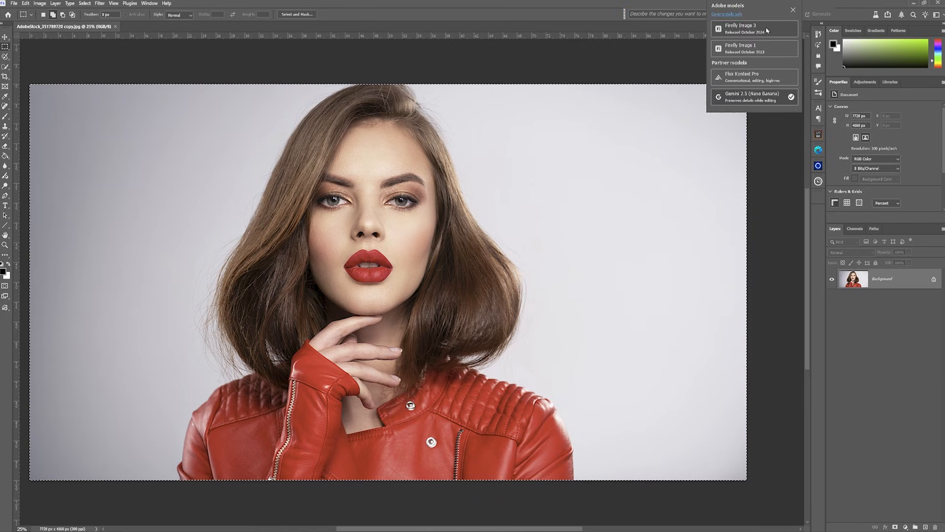
click(747, 99)
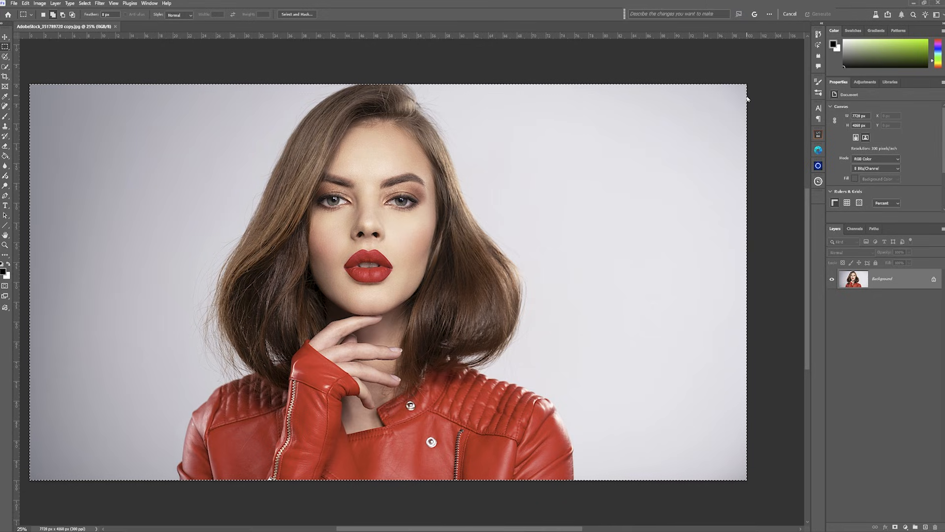
Generate the fill from "create a city parisian street background, shallow depth of field" and compare it with the original portrait
drag(439, 529, 425, 530)
click(679, 15)
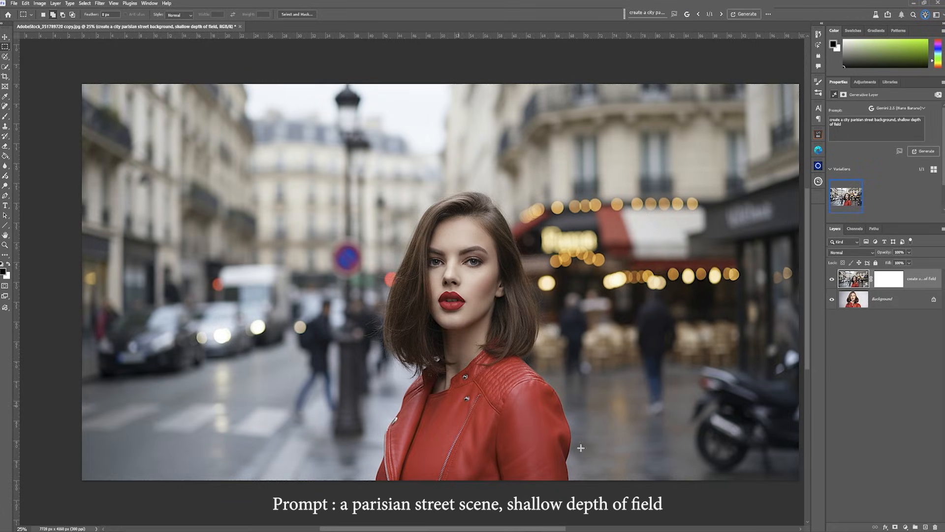
click(832, 279)
click(832, 280)
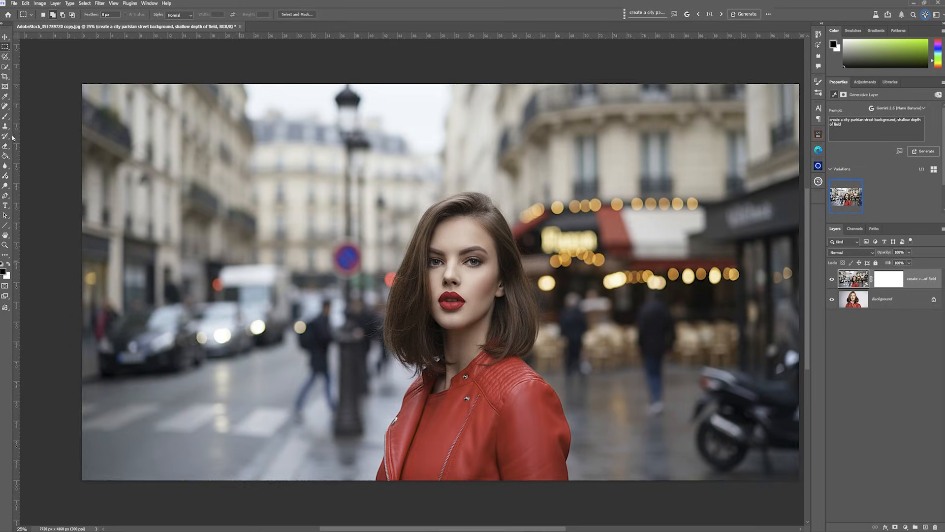
Activate the Selection Brush tool and lower its hardness to the minimum
click(5, 66)
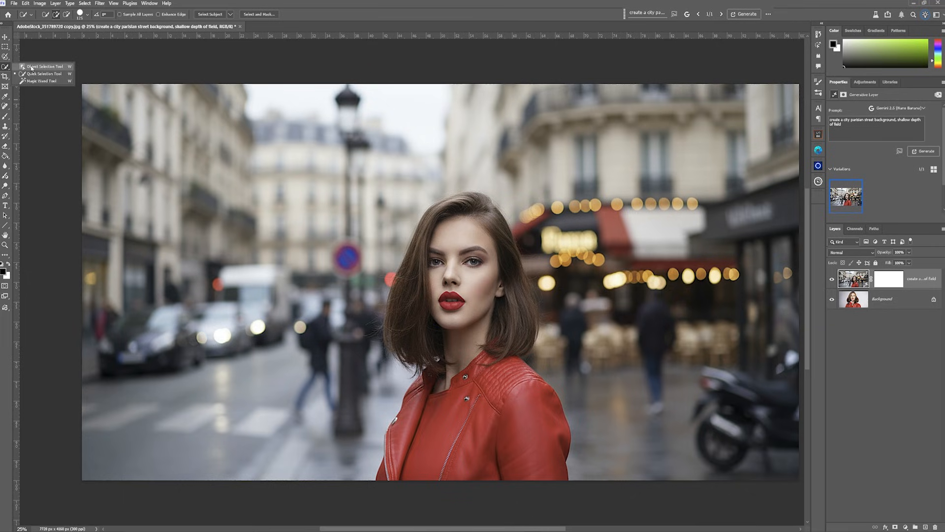
click(5, 57)
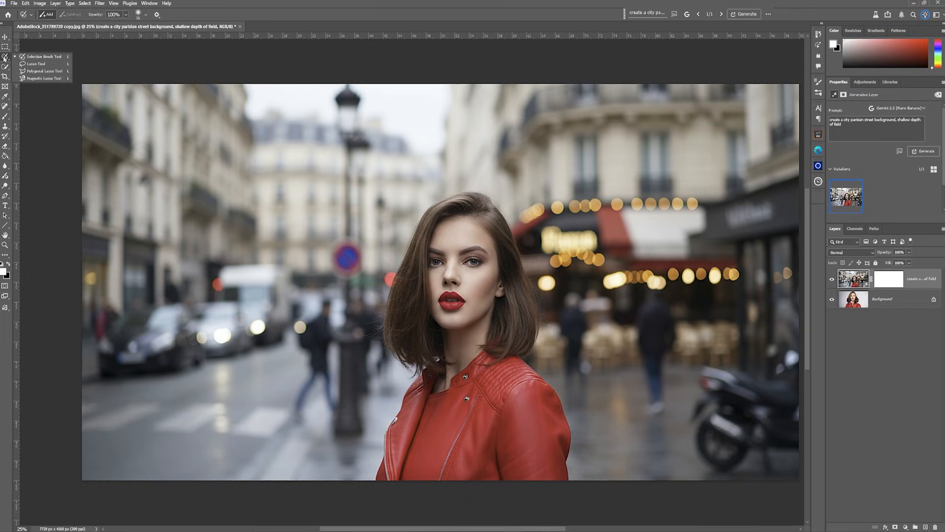
click(29, 60)
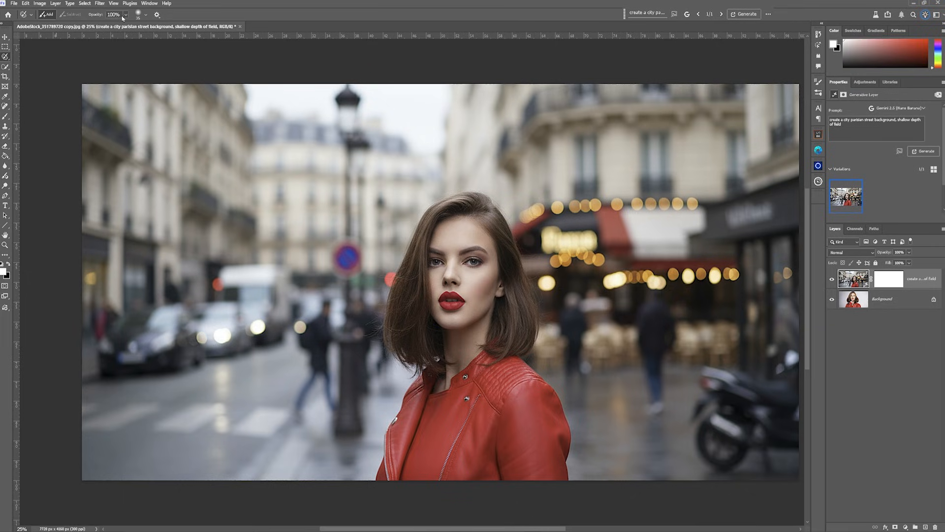
click(147, 16)
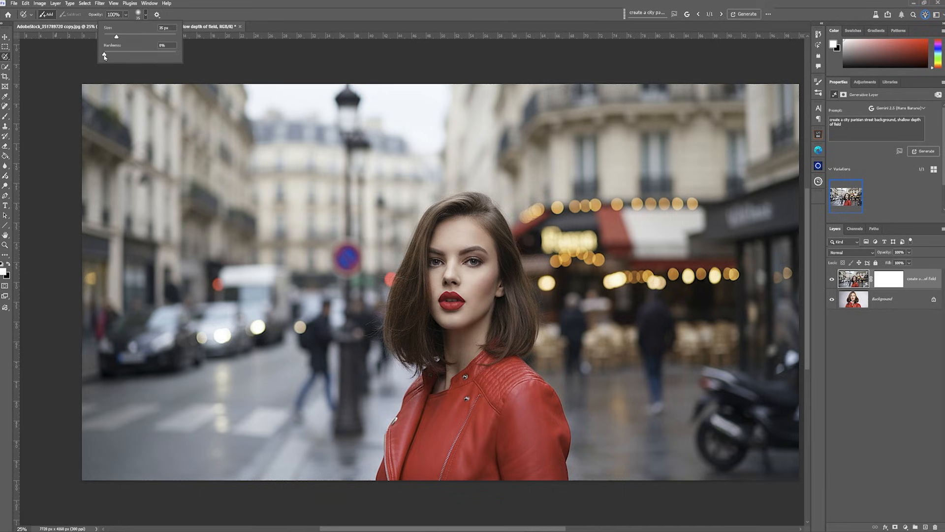
drag(104, 58, 95, 55)
click(302, 3)
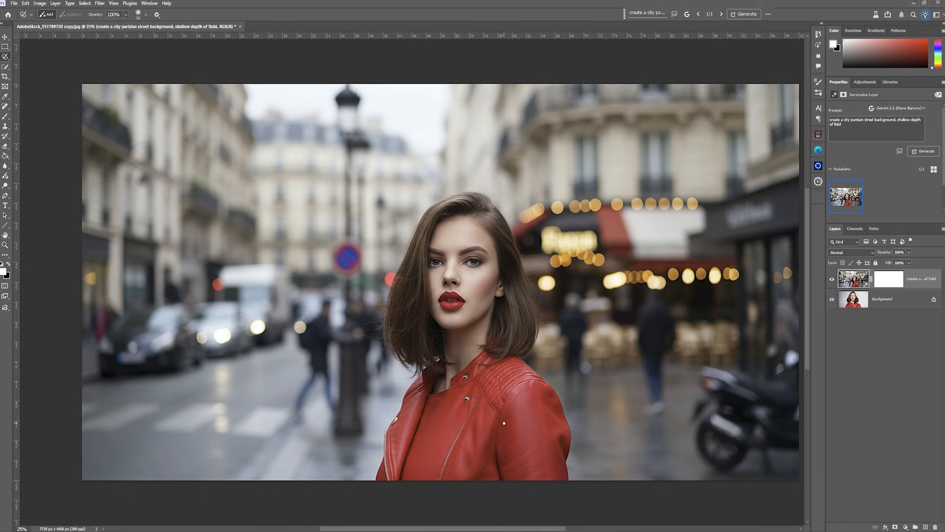
Enlarge the selection brush and paint a selection over the woman's red leather jacket
key(bracketright)
key(bracketright)
key(bracketright)
key(bracketright)
key(bracketright)
key(bracketright)
key(bracketright)
key(bracketright)
key(bracketright)
key(bracketright)
key(bracketright)
key(bracketright)
key(bracketright)
key(bracketright)
key(bracketright)
key(bracketright)
mouse_move(485, 384)
mouse_down()
mouse_move(463, 406)
mouse_move(538, 412)
mouse_move(542, 467)
mouse_move(500, 447)
mouse_move(406, 473)
mouse_move(431, 386)
mouse_move(399, 474)
mouse_move(430, 480)
mouse_move(547, 452)
mouse_up()
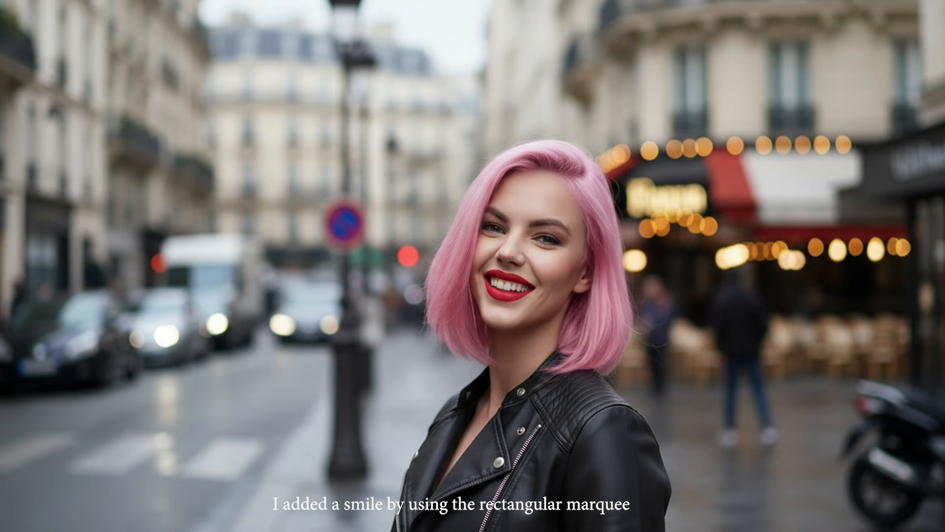
Generate the woman facing left with deep red hair and a black leather jacket, and compare the two variations
click(729, 15)
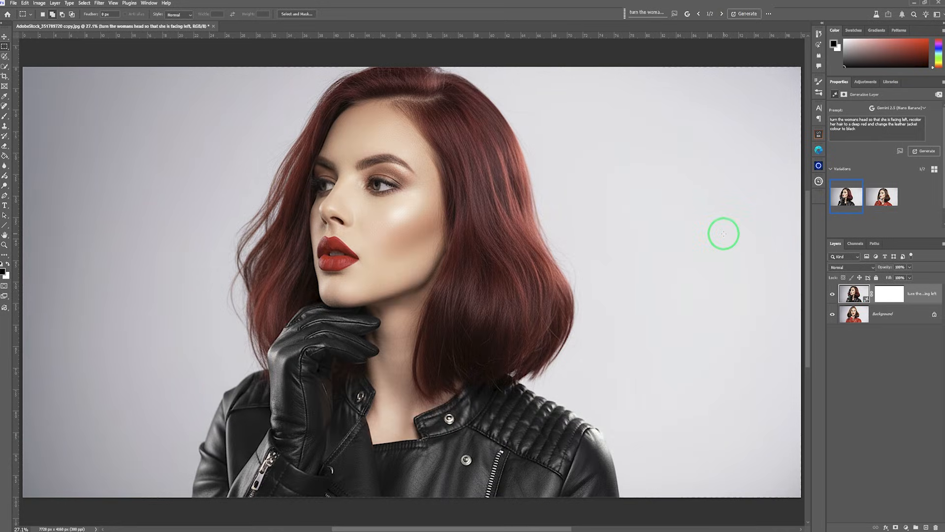
click(892, 205)
click(852, 202)
Extend the existing prompt with ", she is in a neon lit furturistic street. The neon lights"
drag(859, 131, 799, 109)
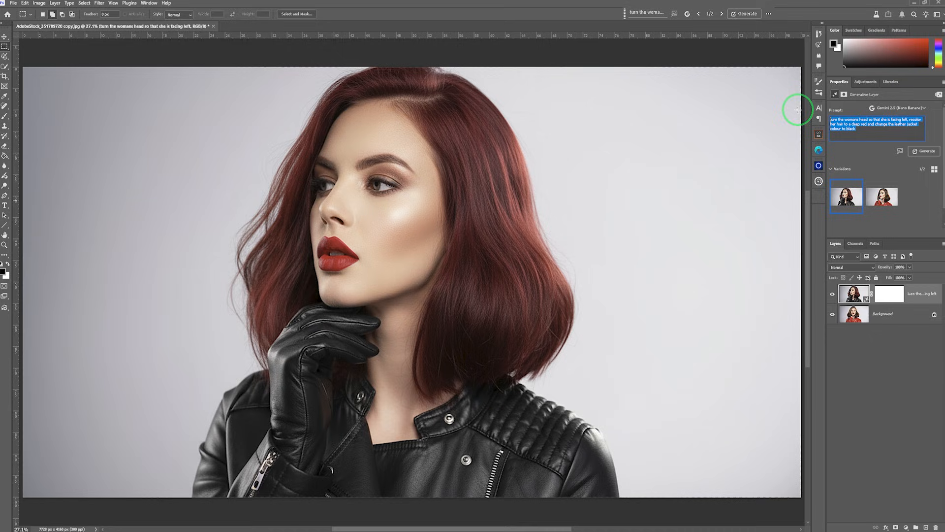
click(647, 13)
text(, )
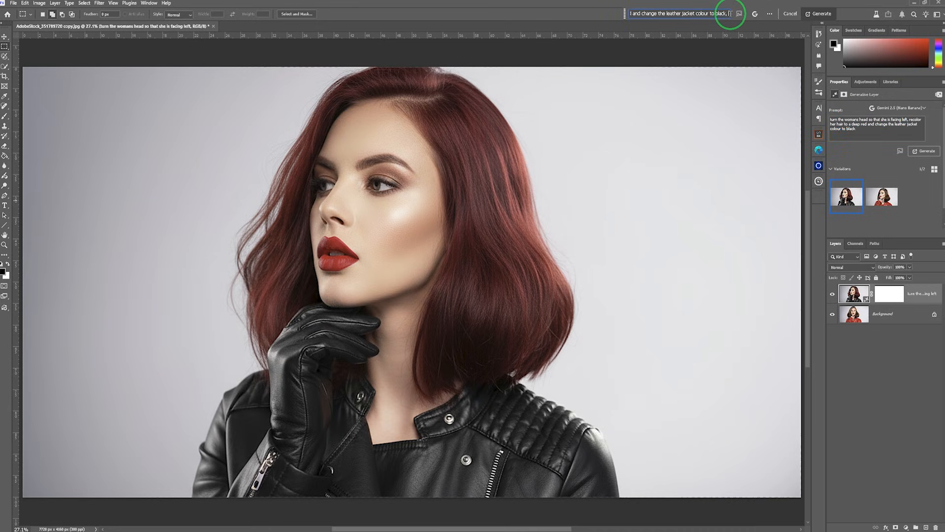
text(she is in a neon lit fu)
key(BackSpace)
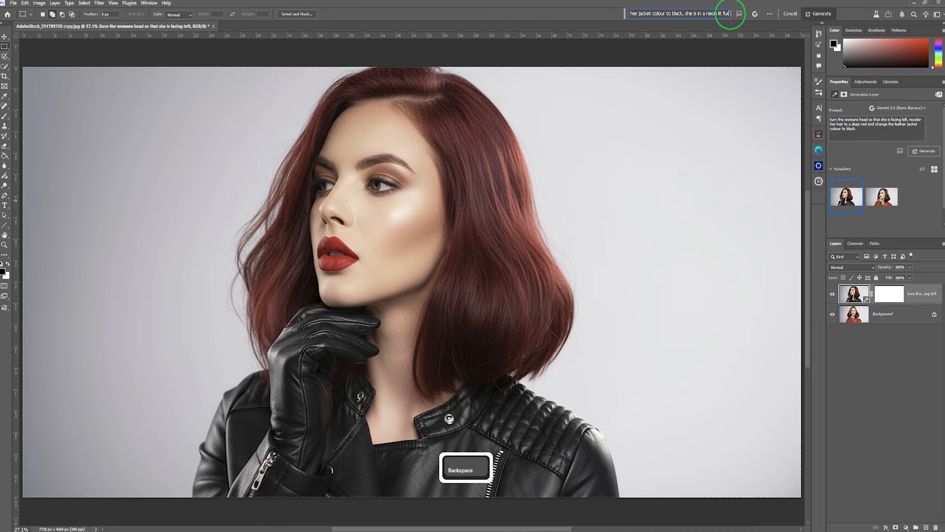
text(rturistic street)
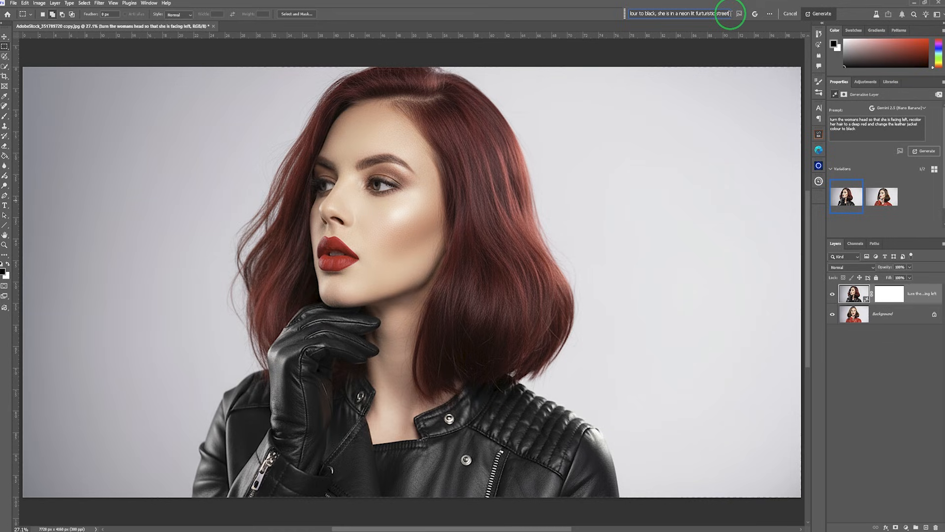
text(. The neon lights)
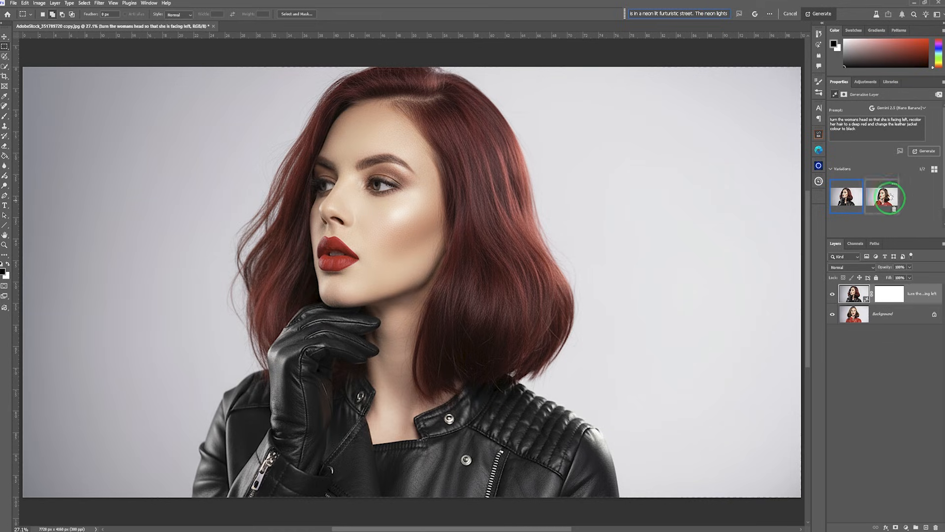
Continue the prompt with "affect the mood of the scene. The futuristic street is shallow depth of field" and generate a variation
click(866, 139)
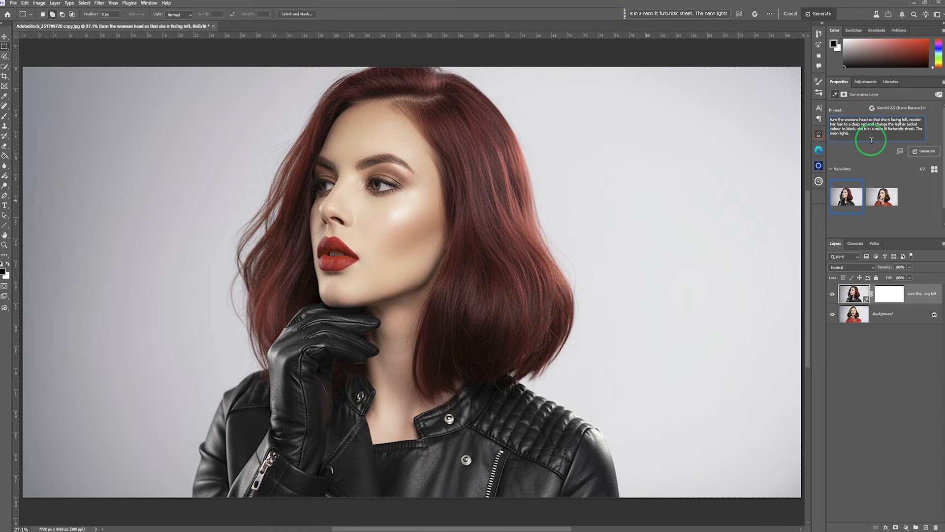
text(affect the mood of the scene. The futuri)
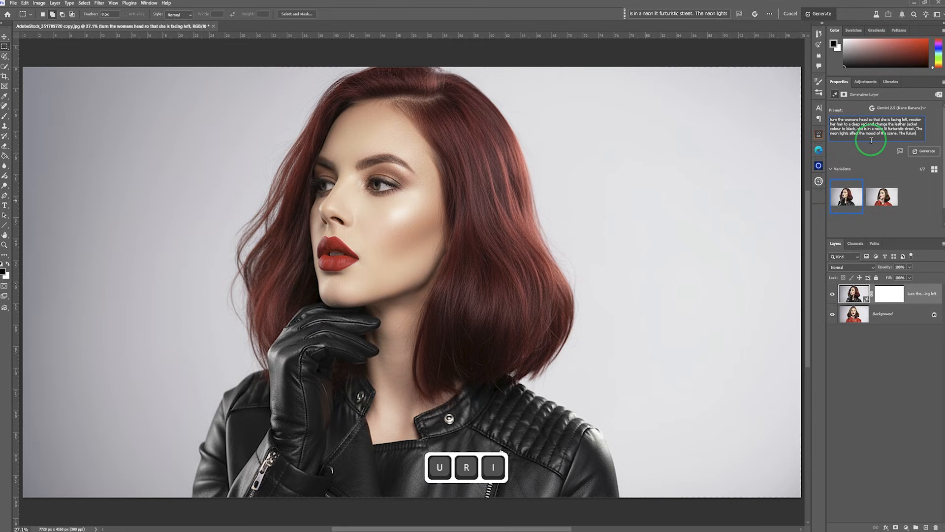
text(stic street is shallow depth of)
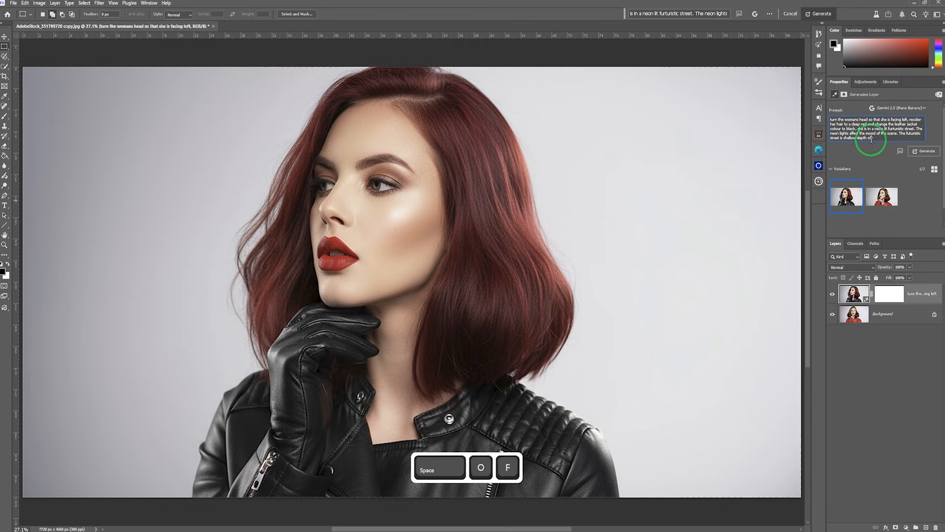
text( field)
key(Return)
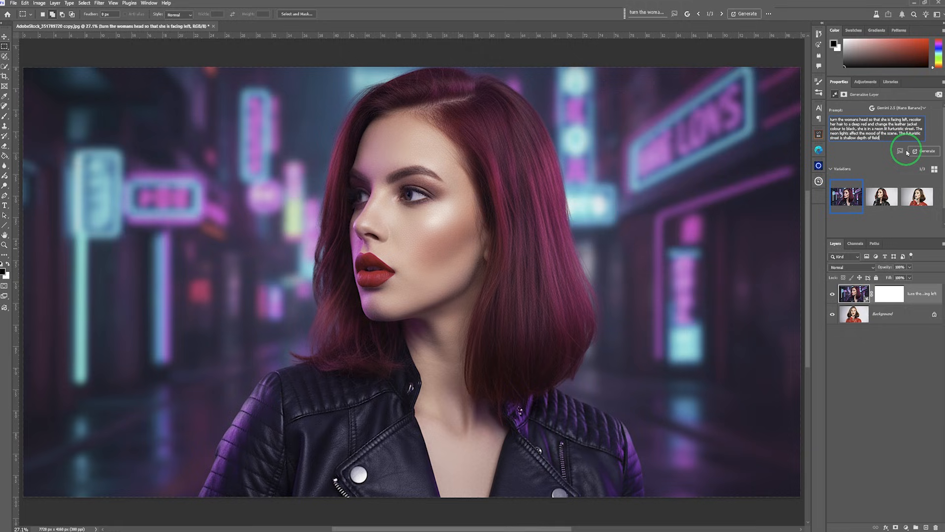
Add "and it is raining. The water gently wets her hair and runs off the leather jacket" to the prompt and generate a variation
text(and it is raining. The water gently wets her hair)
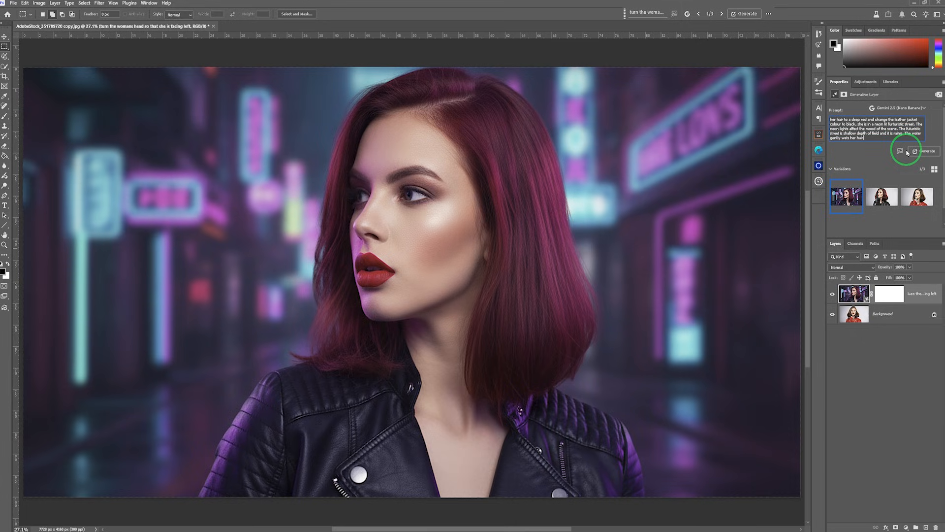
text( and runs off the leather jacket)
click(909, 152)
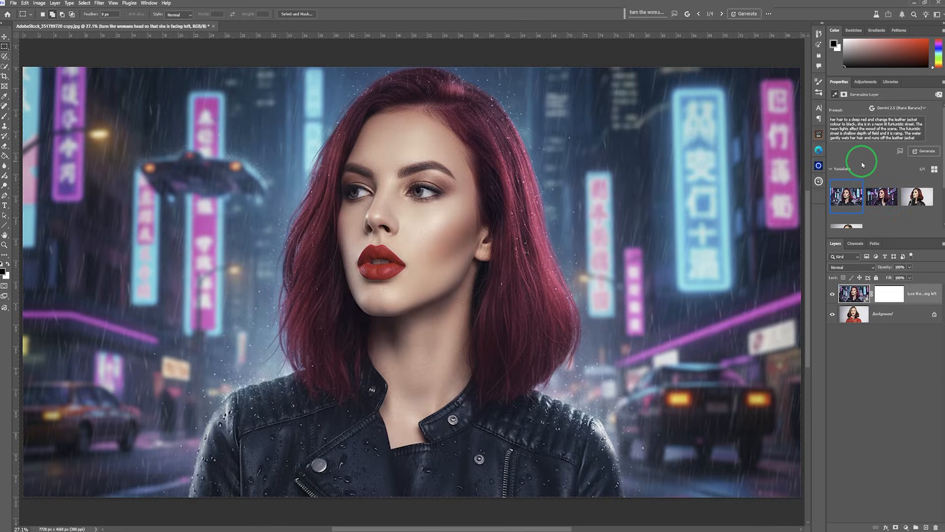
Replace the layer's prompt with the structured version describing a rainy futuristic neon street and generate a new variation
drag(920, 135, 797, 102)
click(196, 531)
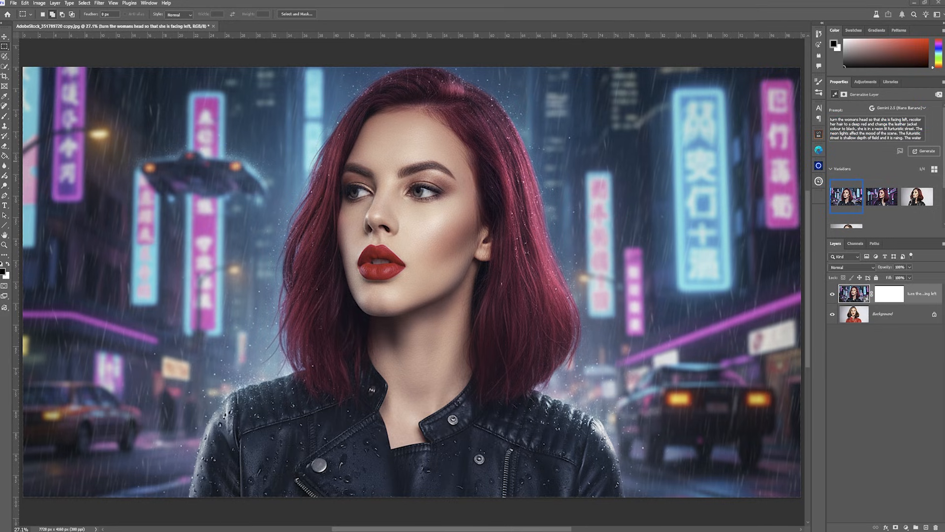
text(s improve ear)
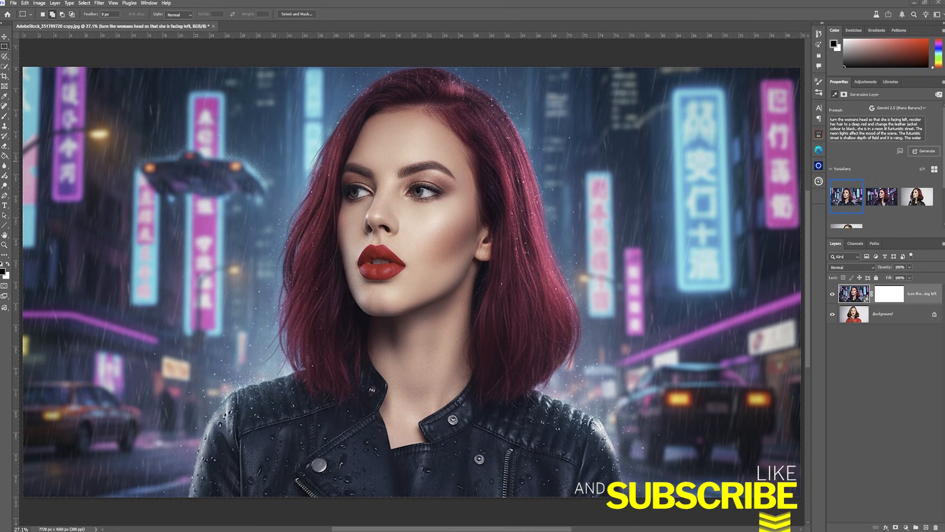
text(rthe f)
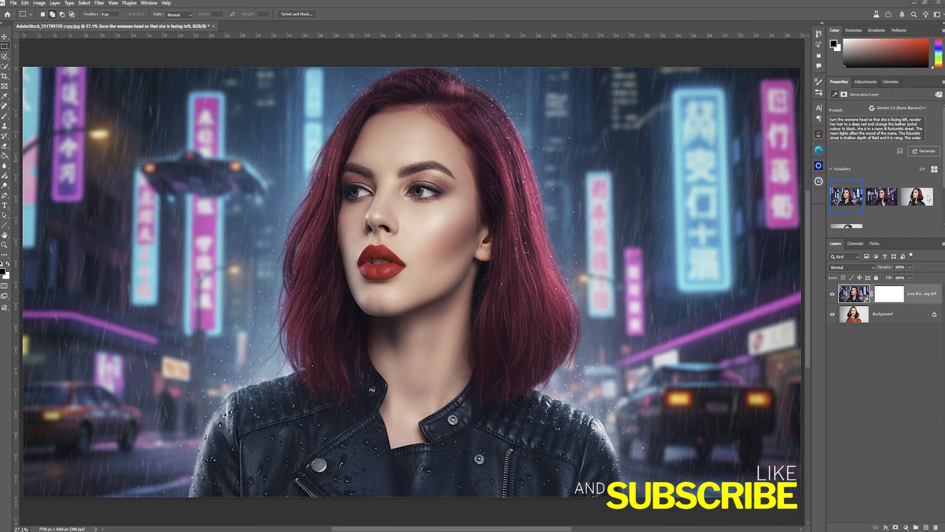
key(ctrl+a)
key(ctrl+v)
click(924, 152)
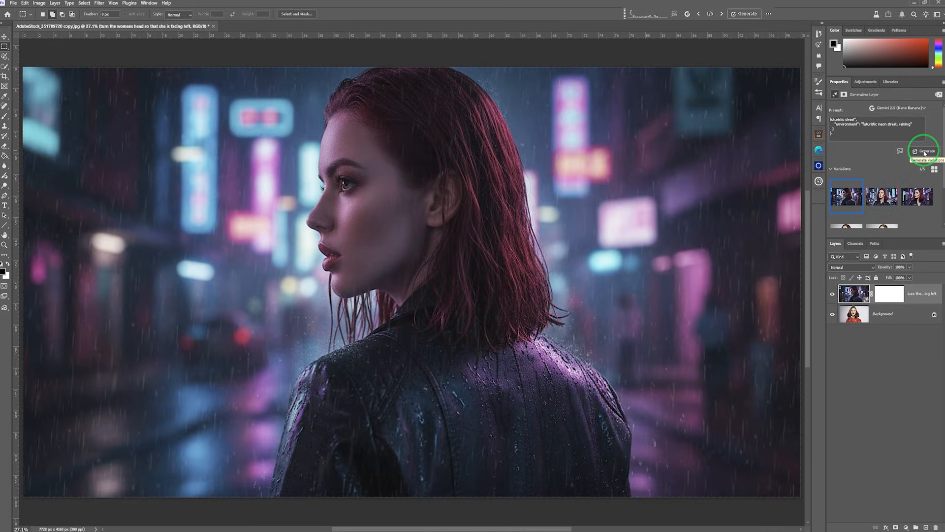
Hide the generated layer and select the entire image on the Background layer
click(833, 294)
click(889, 314)
drag(25, 59, 811, 520)
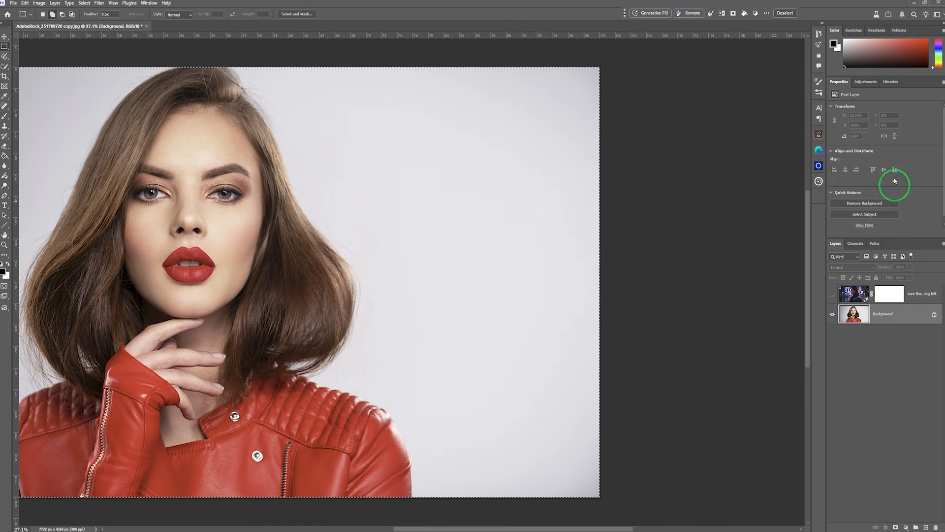
Generate a fill on the selected portrait from the prompt "turn the womans head to the left"
click(661, 14)
key(ctrl+a)
key(BackSpace)
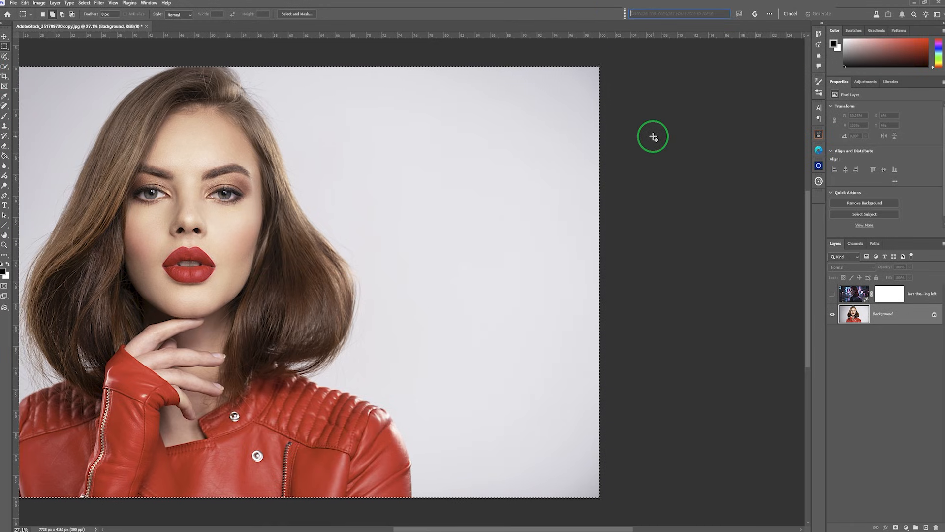
text(turn the womans head to the left)
key(Return)
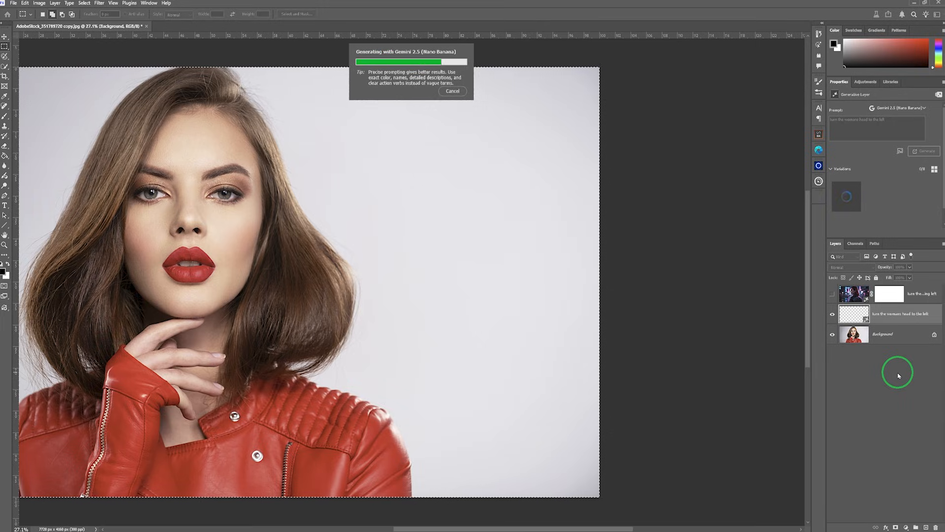
Generate another variation on the head-turn layer using the structured rainy neon street prompt, and compare it with the layer above
drag(593, 528, 525, 528)
key(ctrl+a)
key(ctrl+v)
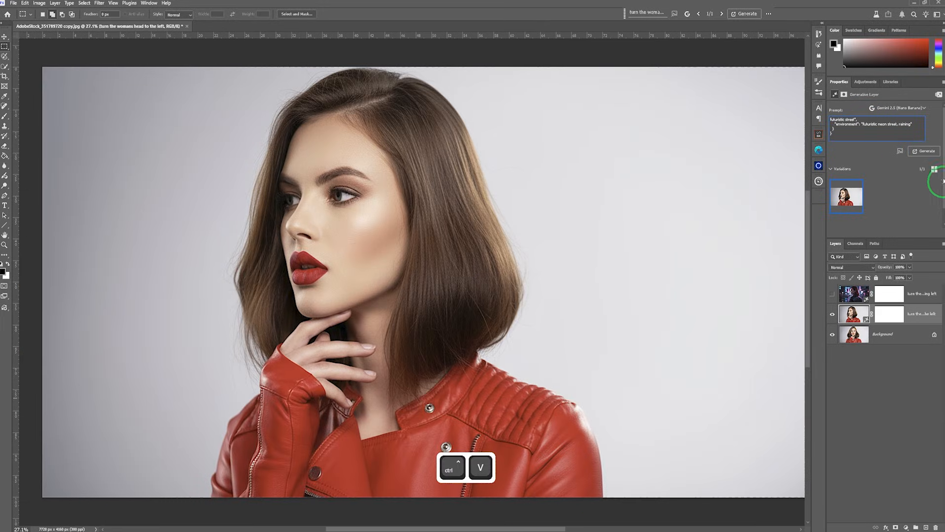
click(930, 151)
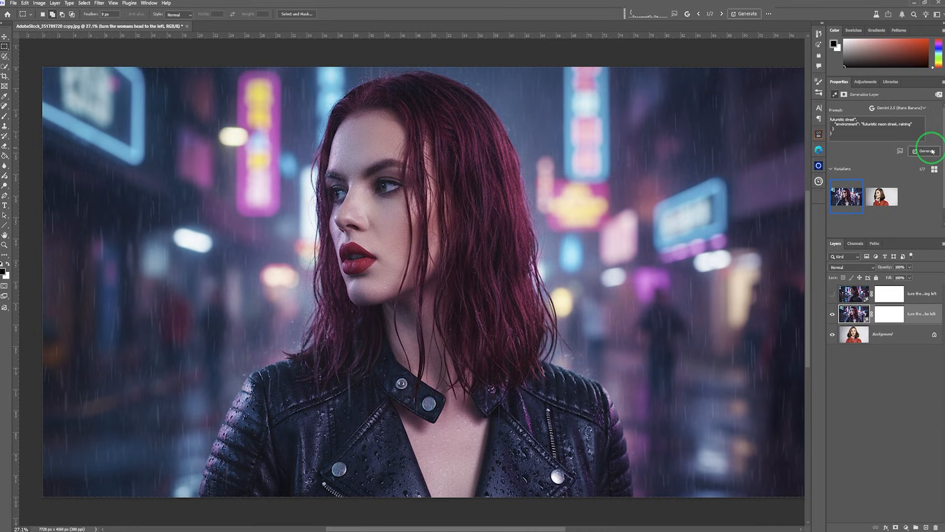
click(882, 197)
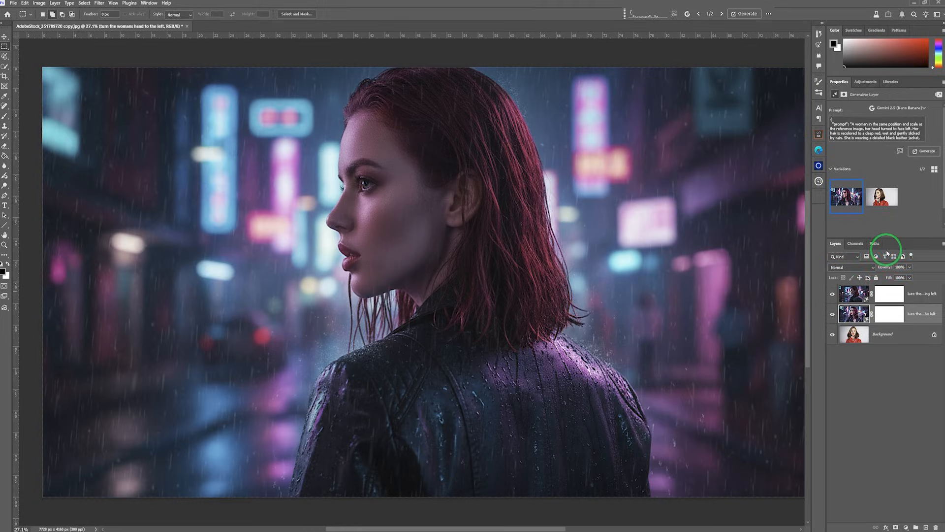
click(832, 294)
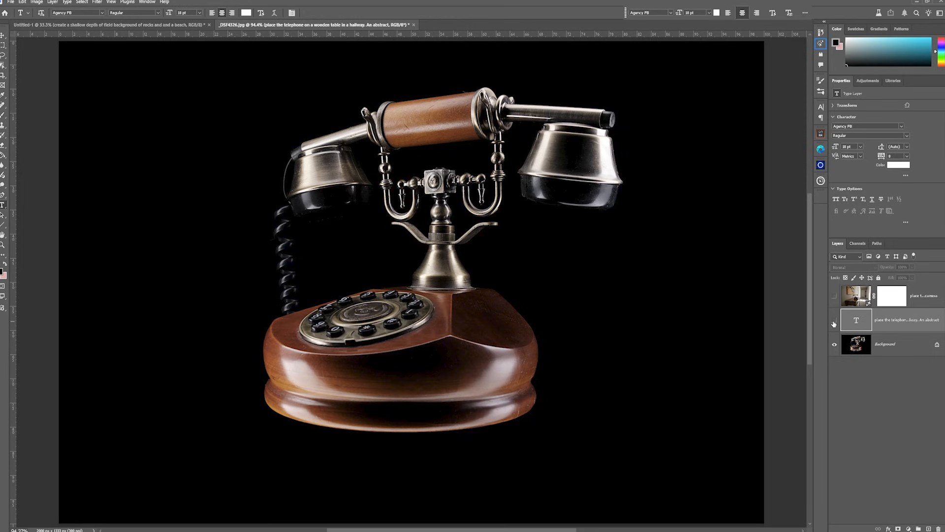
Show the prompt text layer and the generated hallway layer in the telephone image
click(835, 321)
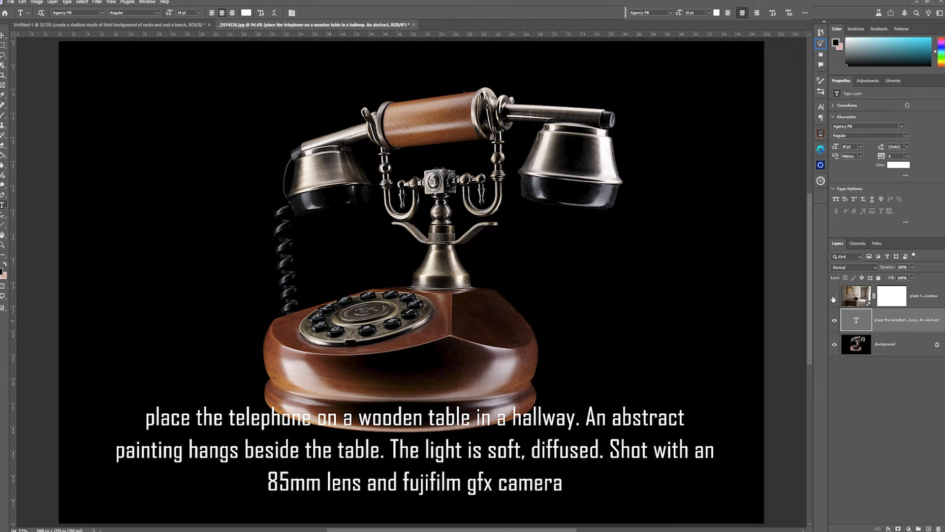
click(834, 296)
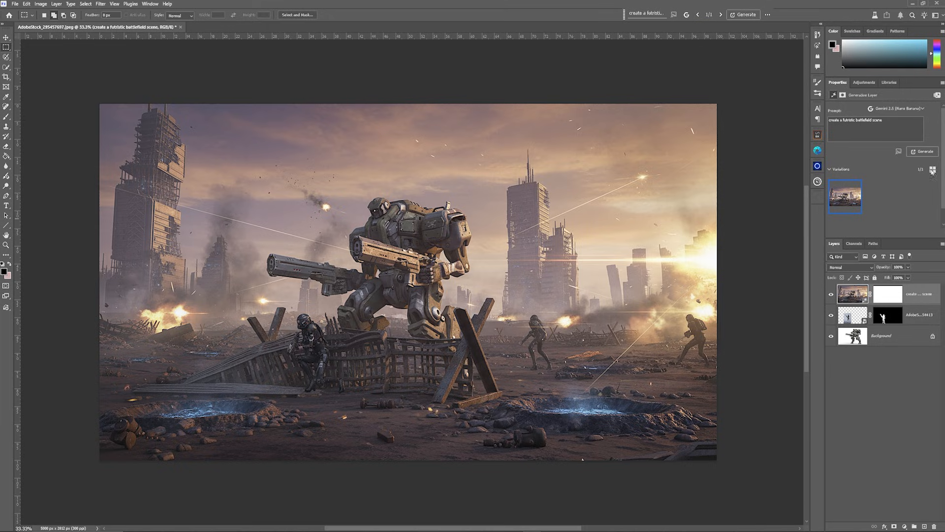
Generate another variation of the robot image from the prompt "create a futristic battlefield scene"
click(925, 154)
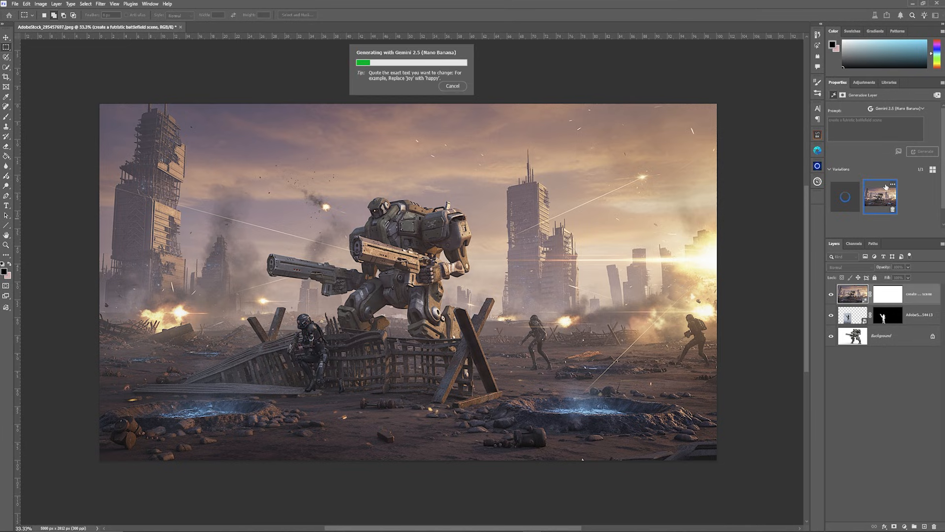